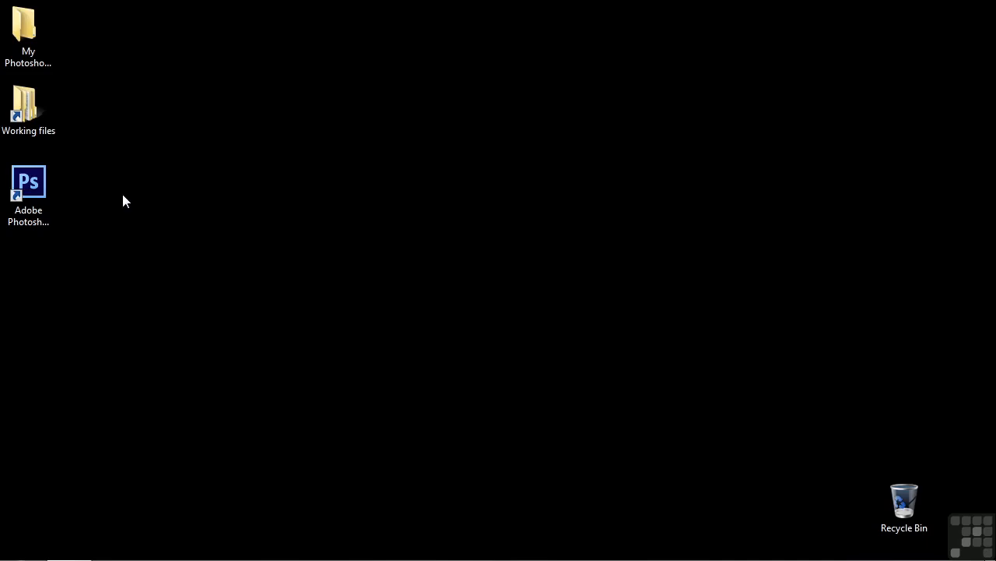
Launch Photoshop and create a transparent 1200 by 1200 pixel RGB document at 300 pixels per inch.
double_click(28, 187)
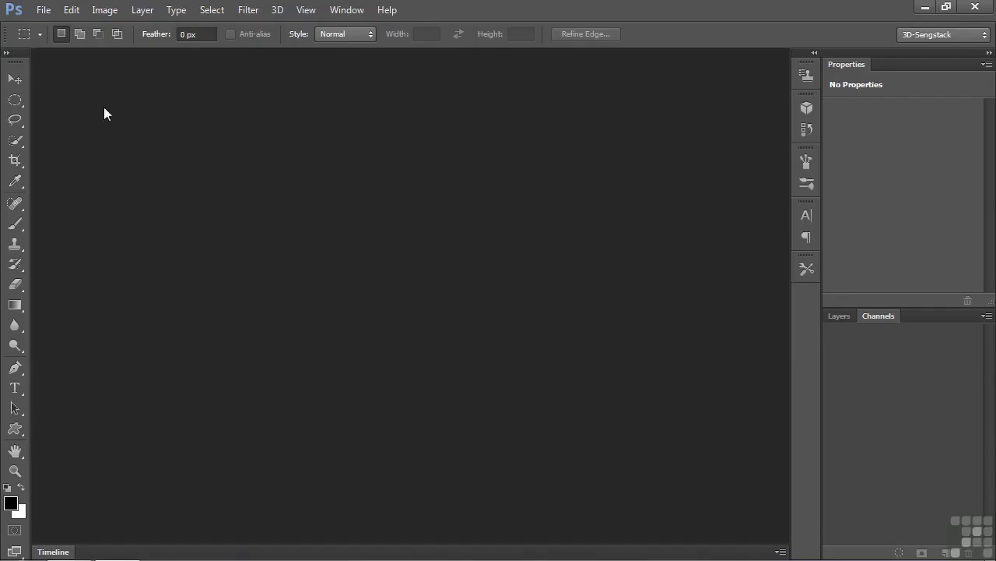
left_click(43, 9)
left_click(58, 28)
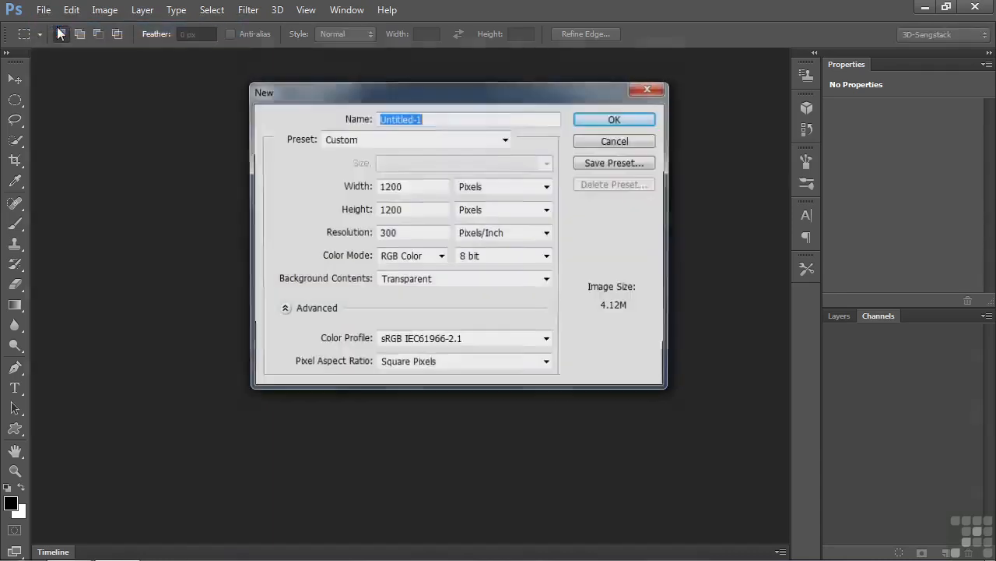
left_click(616, 120)
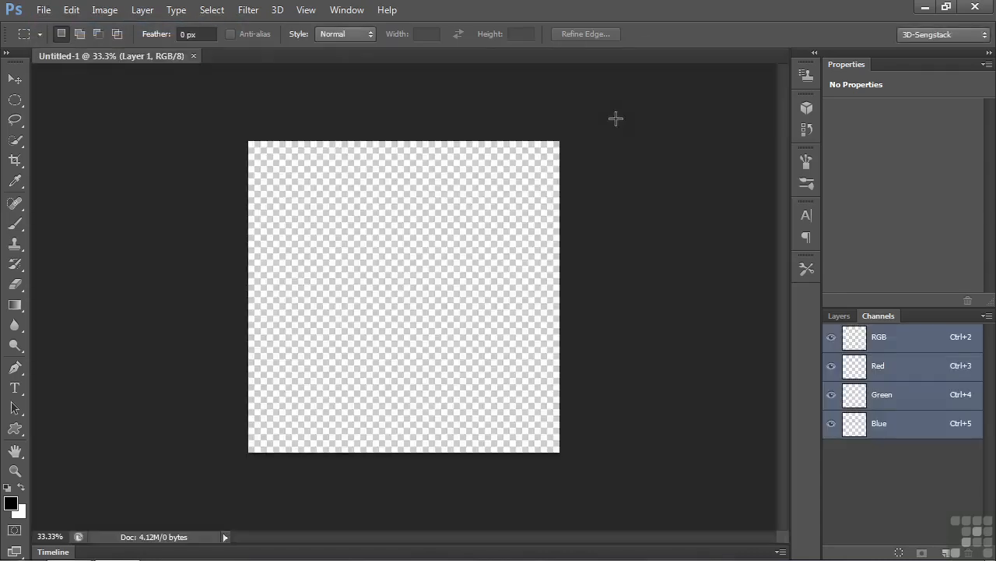
Add the text "Deform" in 59 pt Times New Roman and centre it horizontally in the upper part of the canvas.
left_click(17, 392)
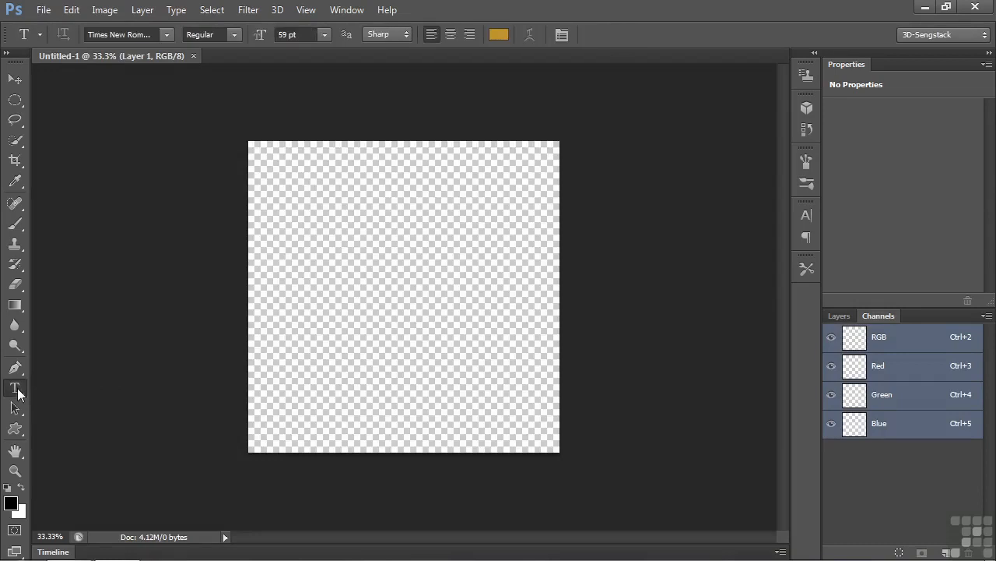
left_click(271, 225)
type("Deform")
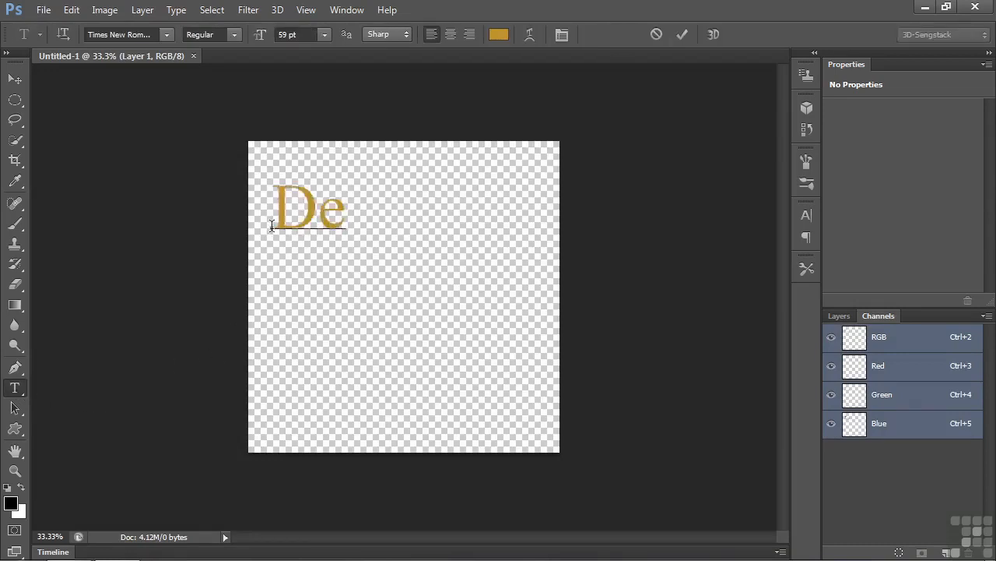
key("ctrl+Return")
left_click_drag(333, 221, 366, 241)
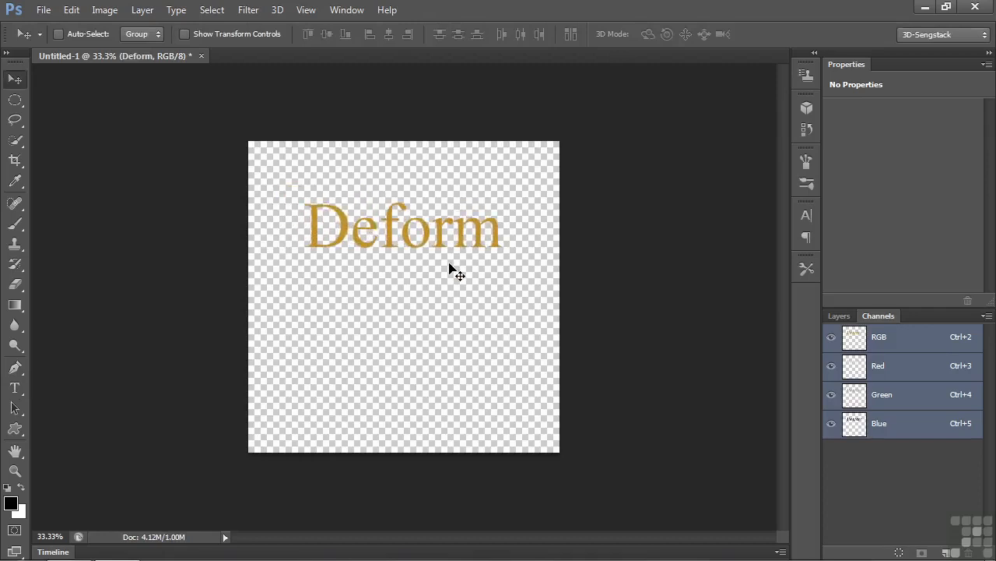
Create a 3D extrusion from the selected Deform text layer and view it from slightly above the ground plane.
left_click(807, 106)
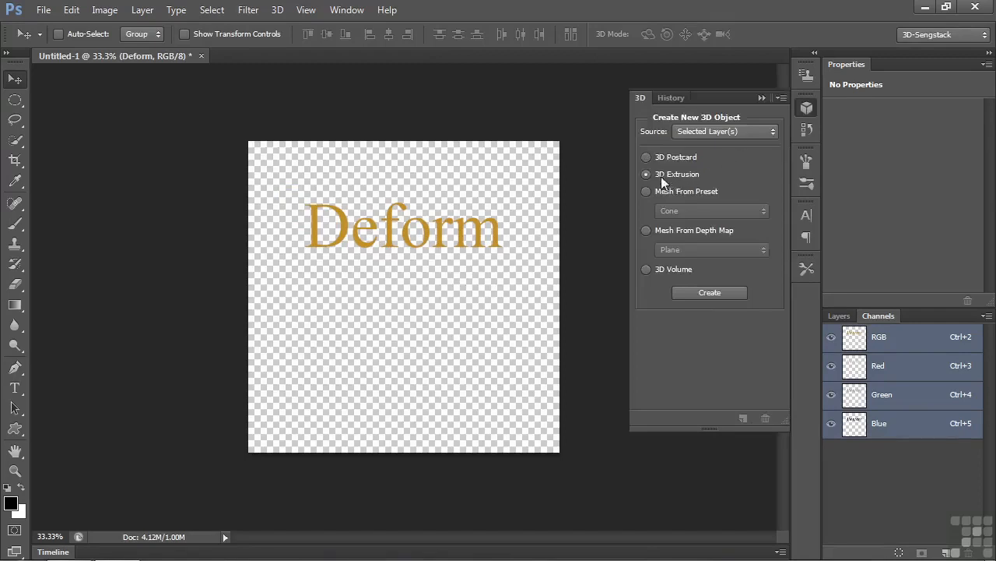
left_click(702, 291)
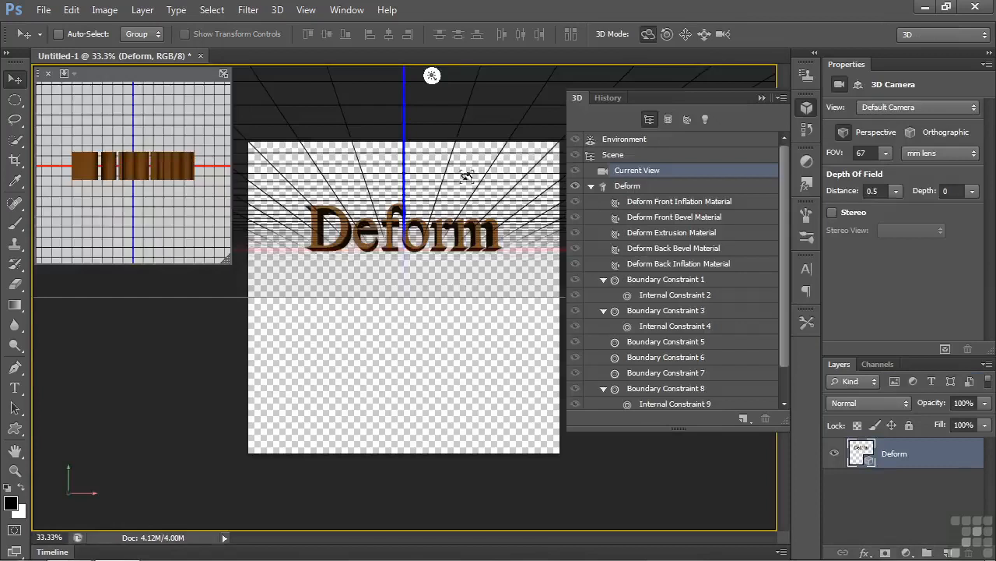
left_click_drag(397, 103, 428, 345)
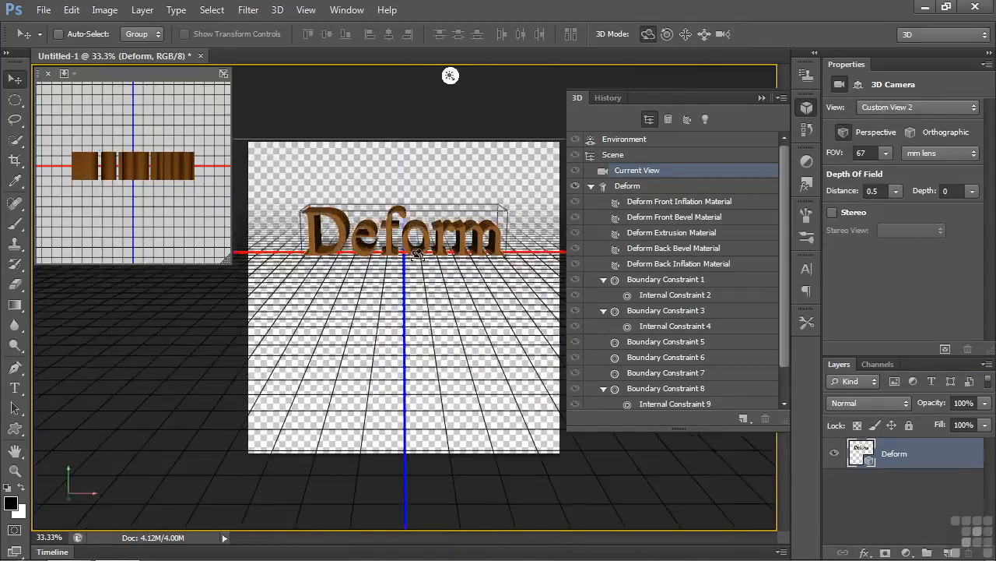
Show the Deform mesh's deformation settings with both the horizontal and vertical angle options in view.
left_click(627, 186)
left_click_drag(563, 205, 613, 213)
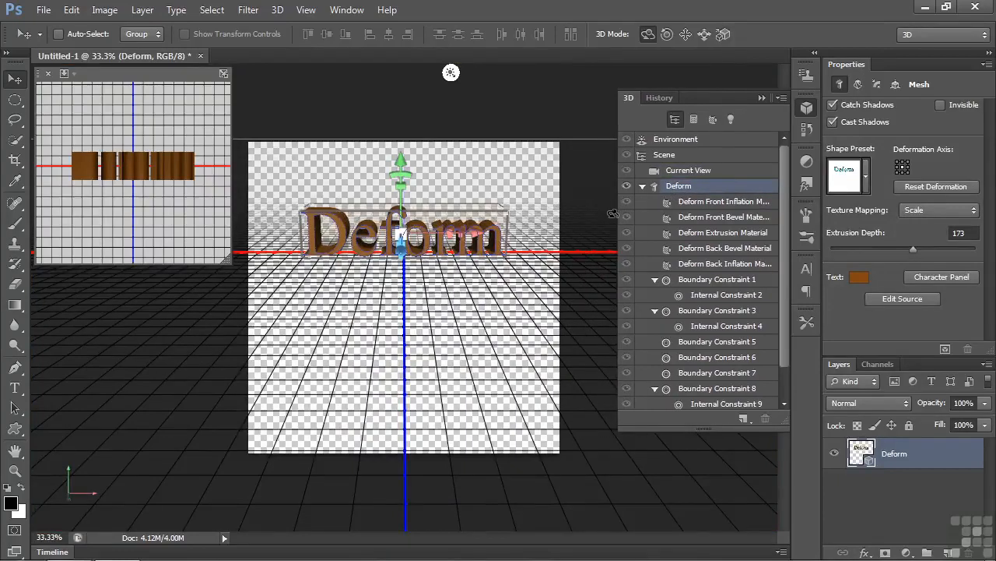
left_click(859, 84)
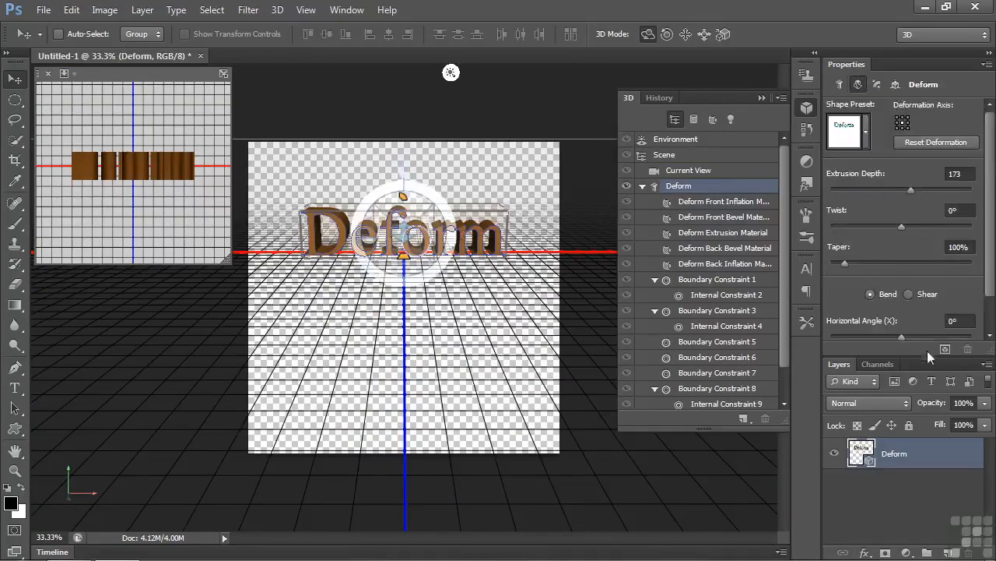
left_click_drag(925, 355, 925, 395)
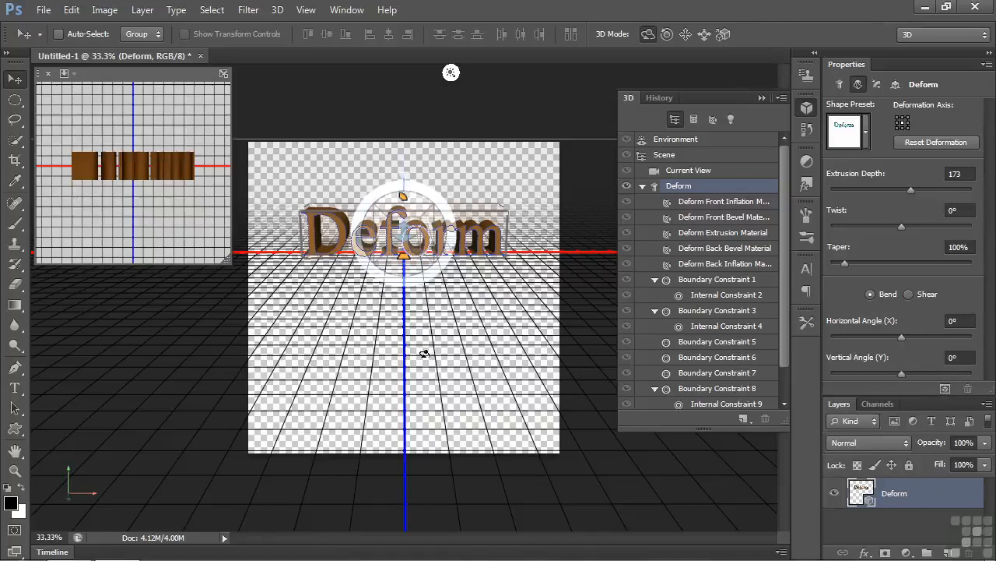
Pan the 3D camera so the text sits lower on the canvas, and orbit it to look down more steeply.
left_click(686, 34)
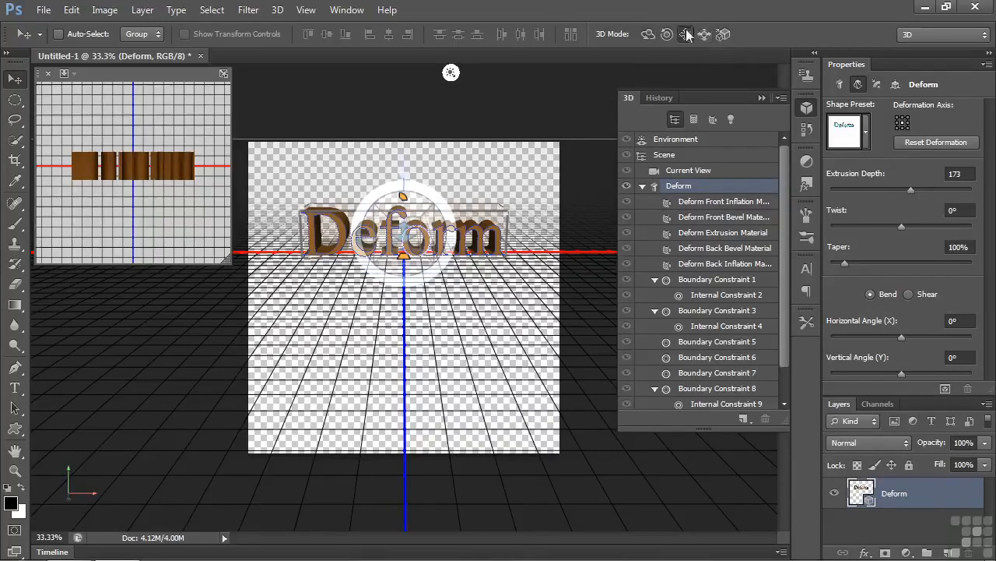
left_click(454, 312)
left_click_drag(423, 307, 427, 404)
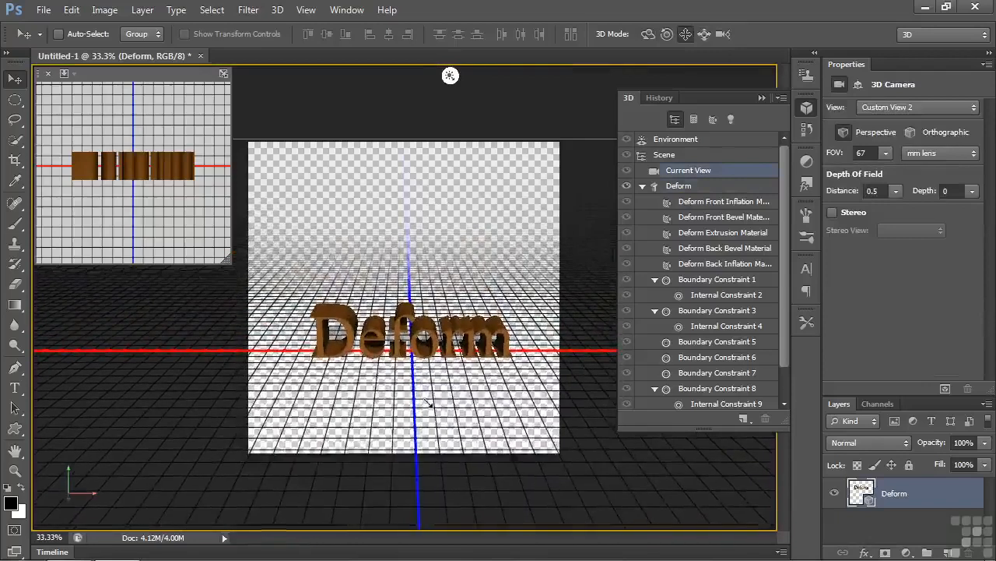
left_click(651, 35)
left_click_drag(450, 200, 450, 212)
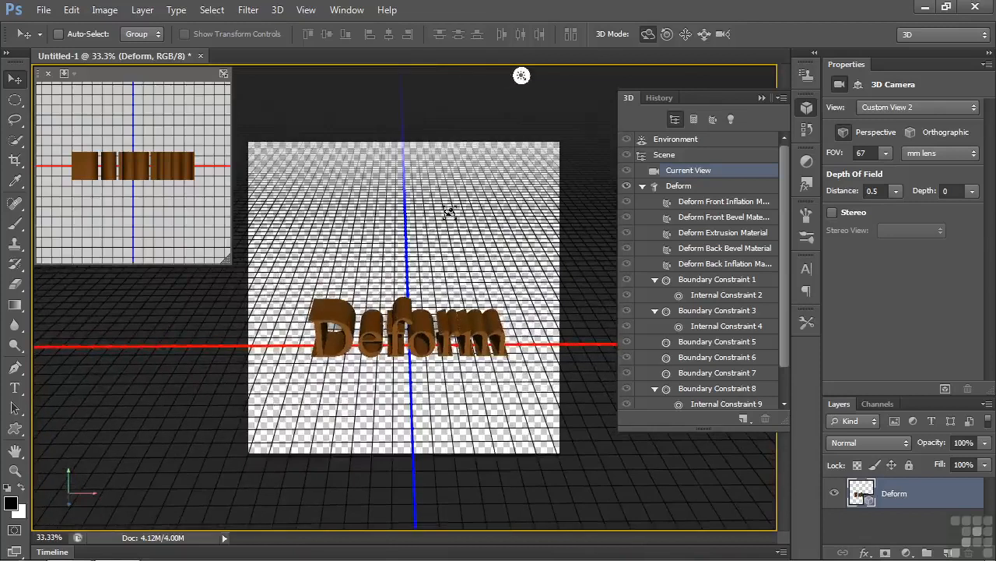
Set the Deform mesh's extrusion depth to 681 and its taper to 11%.
left_click(677, 190)
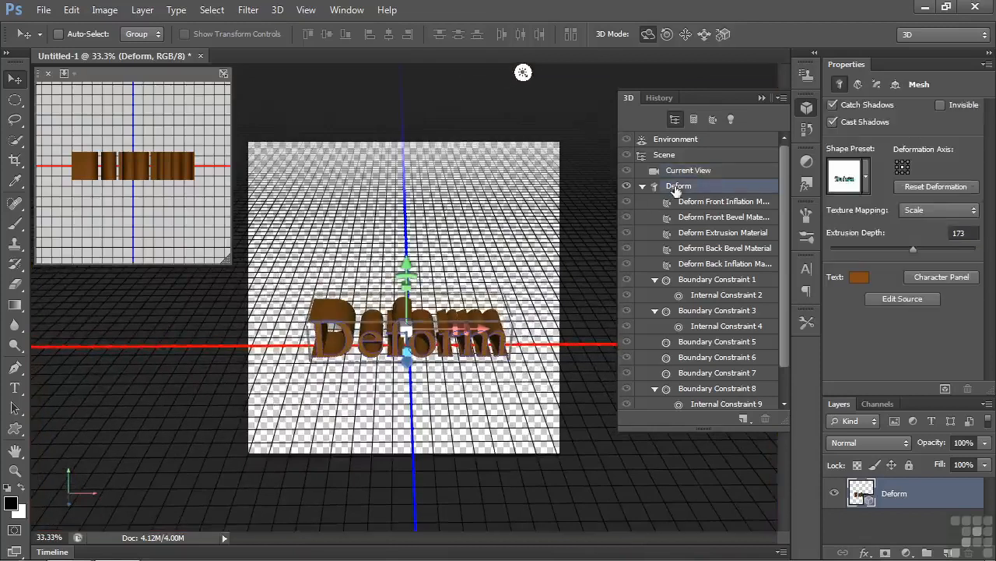
left_click(859, 84)
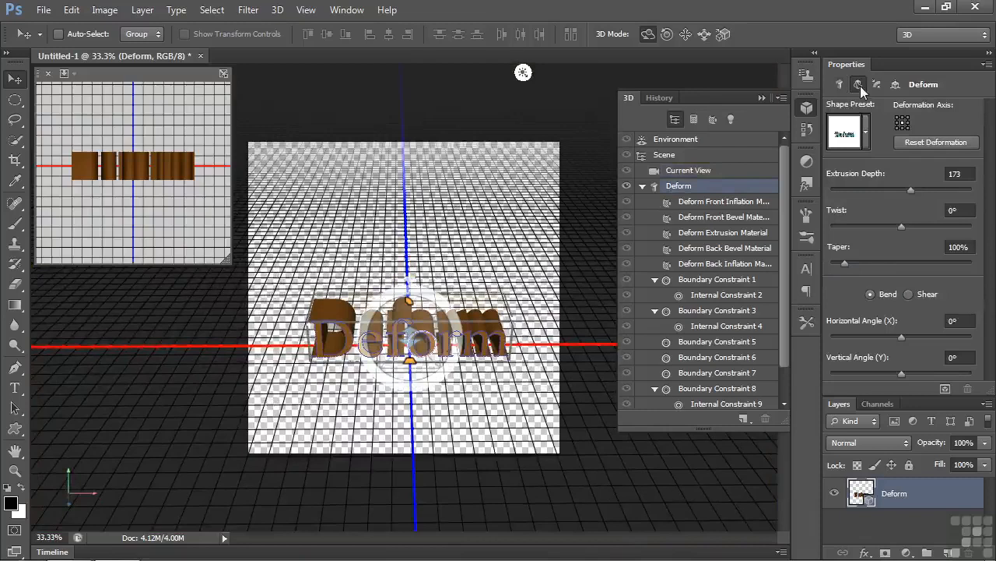
left_click_drag(911, 188, 933, 196)
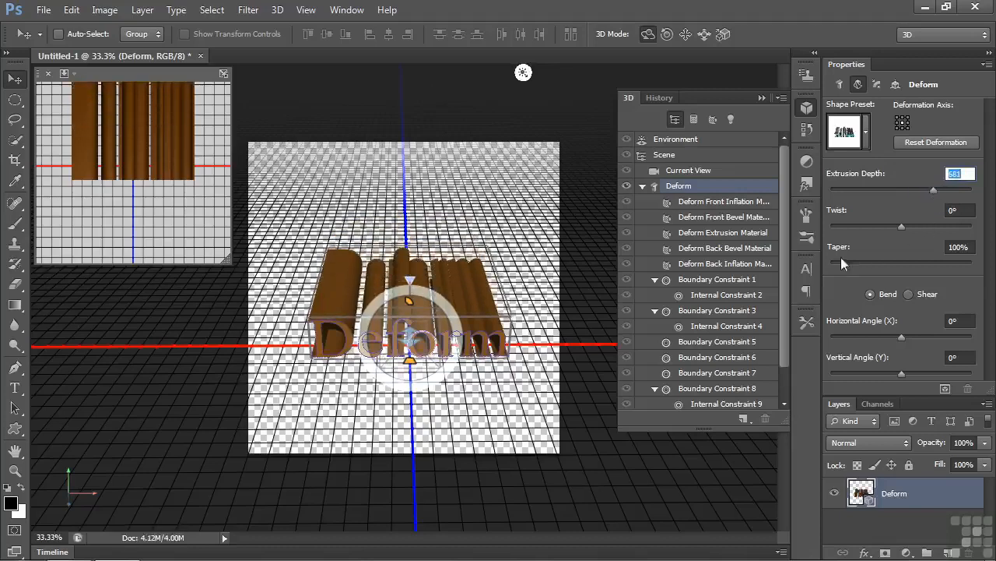
mouse_move(845, 263)
left_mouse_down()
mouse_move(864, 264)
mouse_move(832, 260)
left_mouse_up()
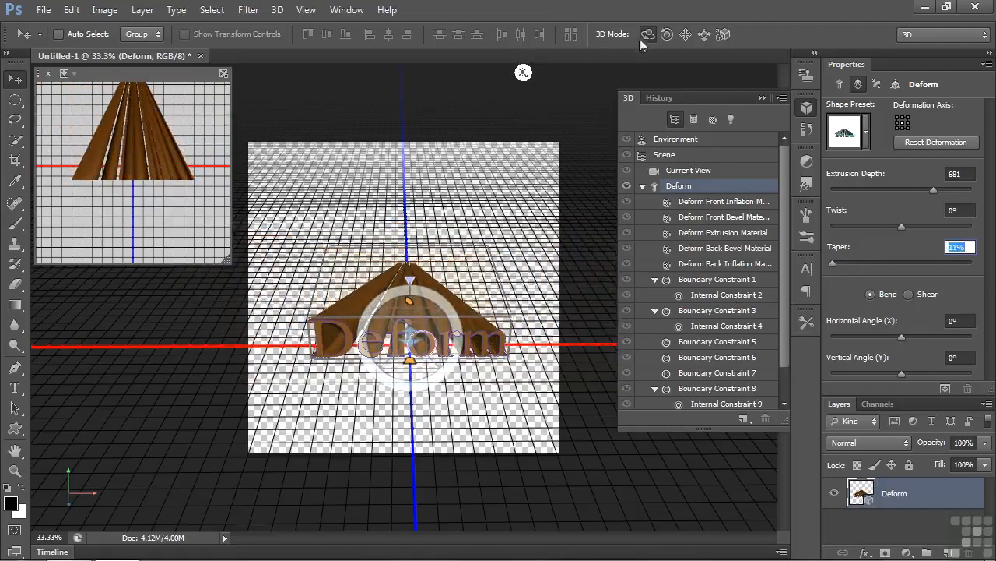
Try off-centre deformation axes on the tapered text and return the axis to the centre.
left_click(500, 227)
mouse_move(506, 212)
left_mouse_down()
mouse_move(527, 209)
mouse_move(507, 207)
mouse_move(502, 187)
mouse_move(503, 205)
left_mouse_up()
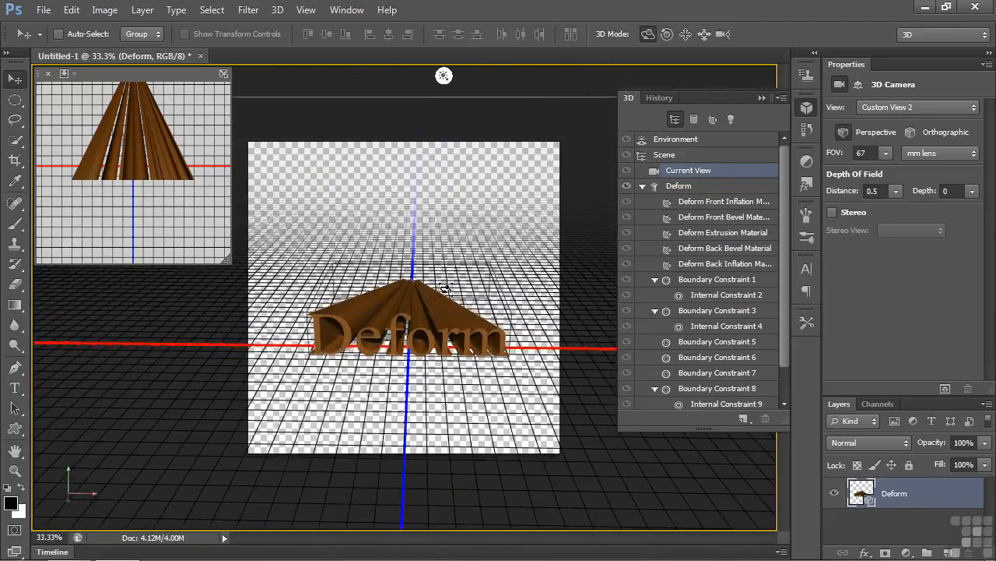
left_click(682, 186)
left_click(859, 85)
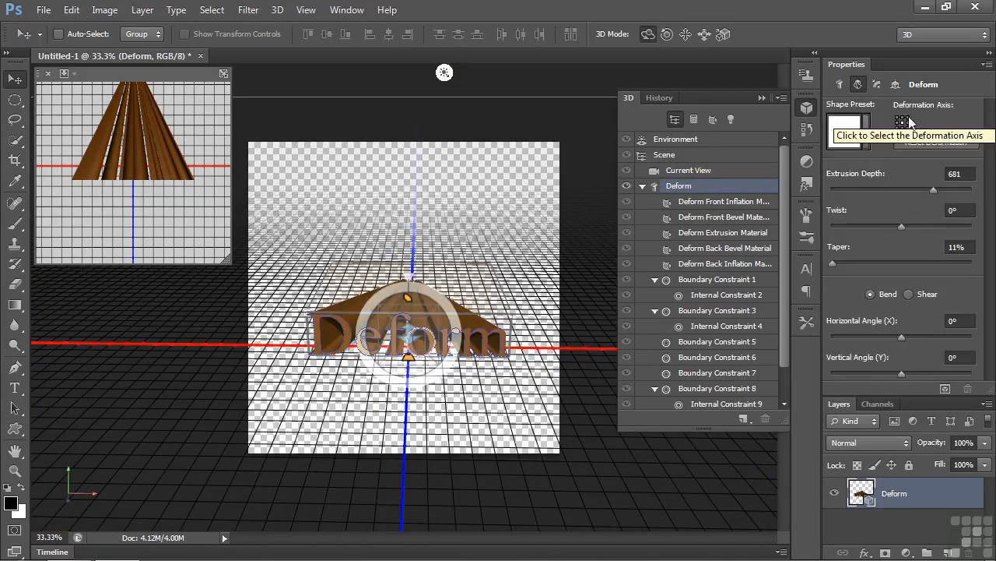
left_click(907, 120)
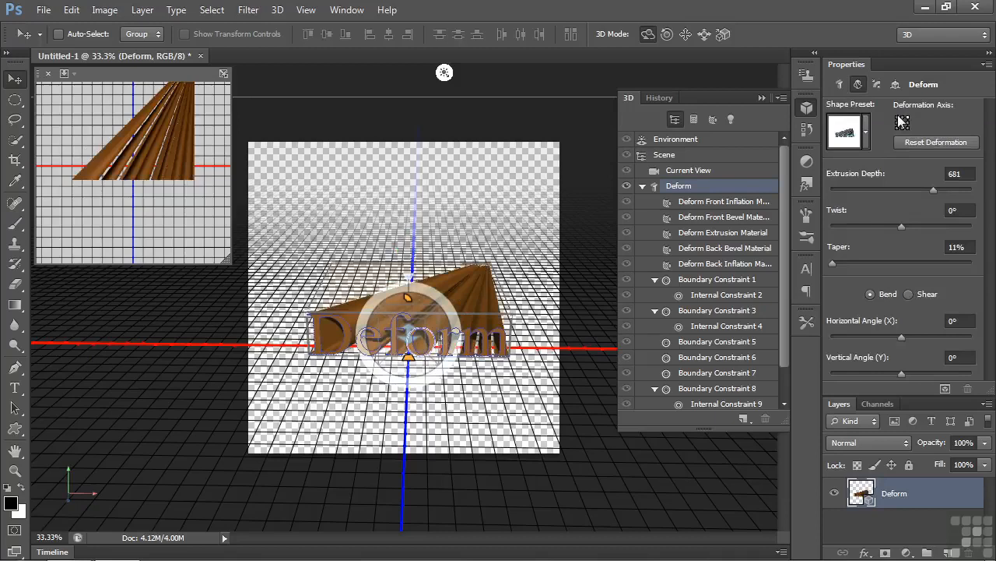
left_click(901, 121)
left_click(897, 127)
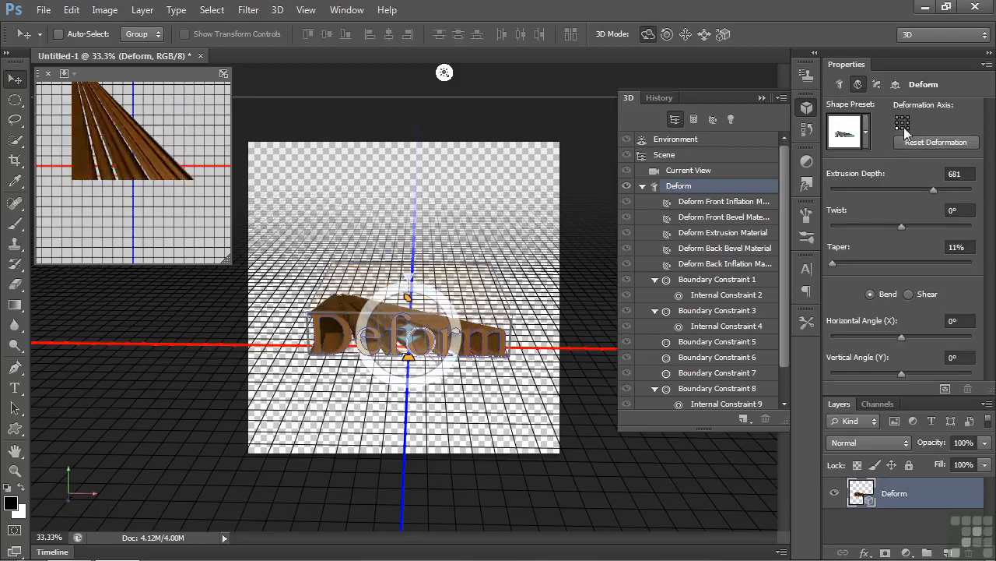
left_click(903, 123)
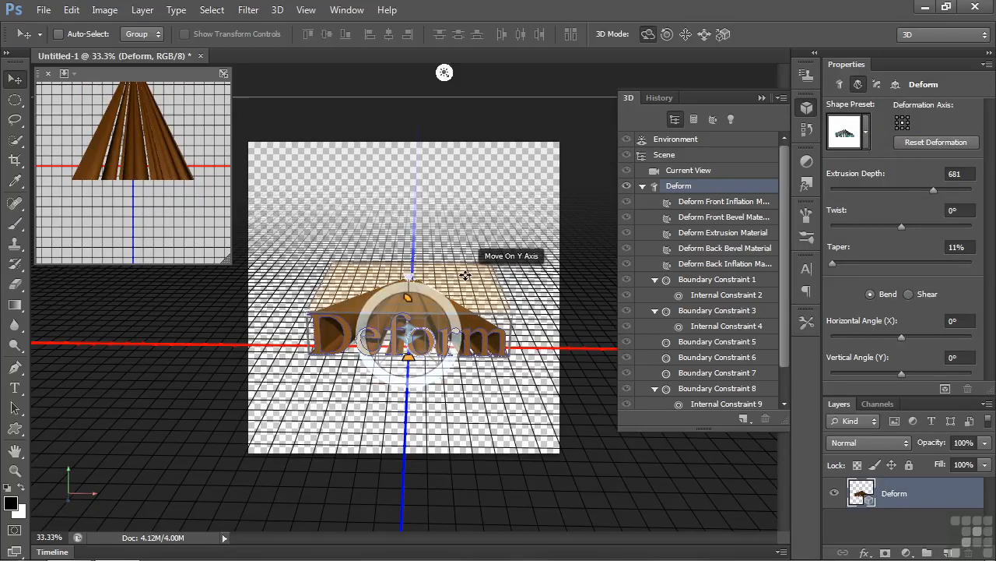
Try a twist of -10° on the tapered text and reset all of its deformation.
mouse_move(902, 229)
left_mouse_down()
mouse_move(918, 229)
mouse_move(880, 235)
mouse_move(900, 241)
left_mouse_up()
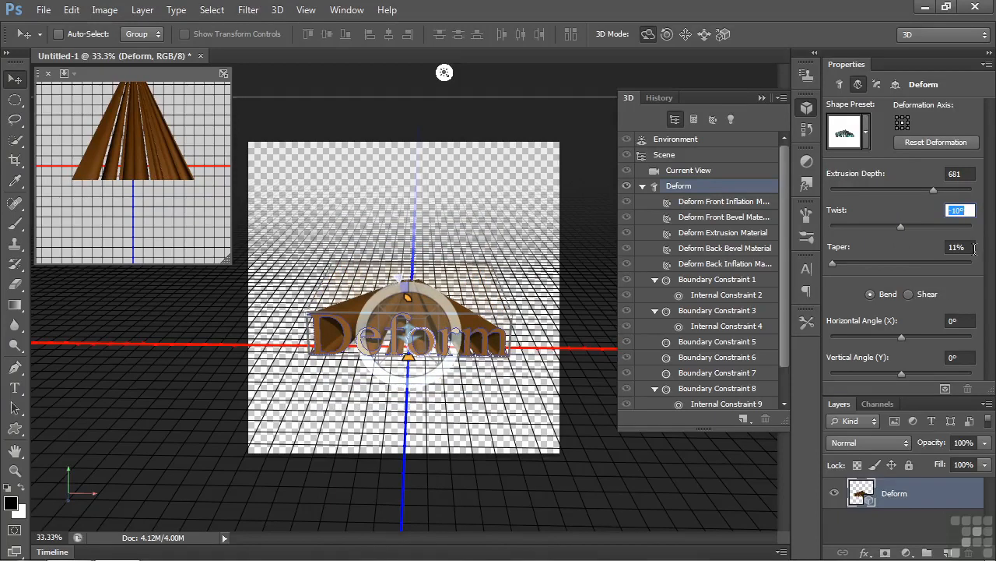
left_click(925, 146)
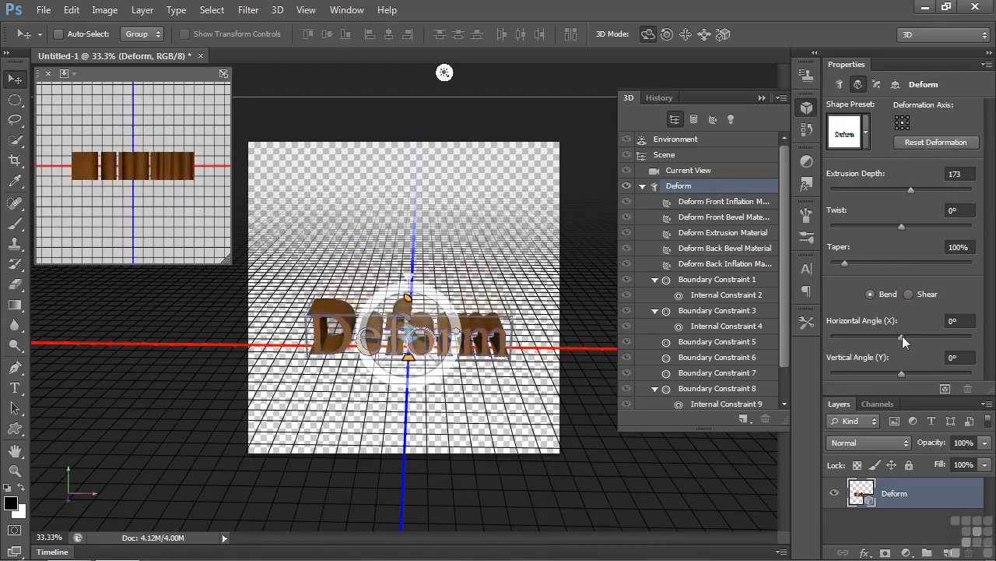
Bend the text 2° horizontally and 14° vertically, and switch it to shear with angles of -22° and 30°.
mouse_move(903, 335)
left_mouse_down()
mouse_move(915, 336)
mouse_move(902, 336)
left_mouse_up()
mouse_move(904, 372)
left_mouse_down()
mouse_move(921, 369)
mouse_move(903, 369)
left_mouse_up()
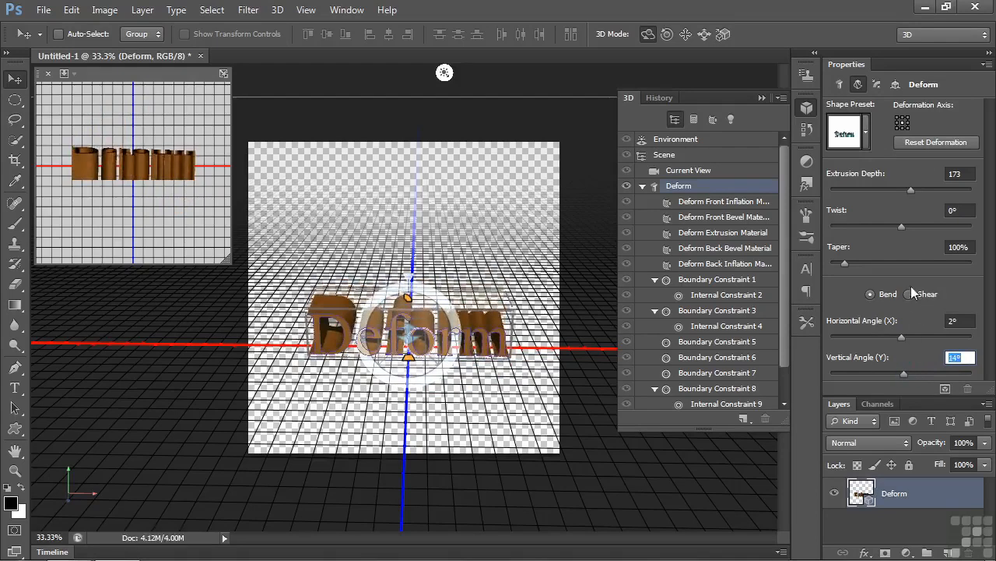
left_click(912, 293)
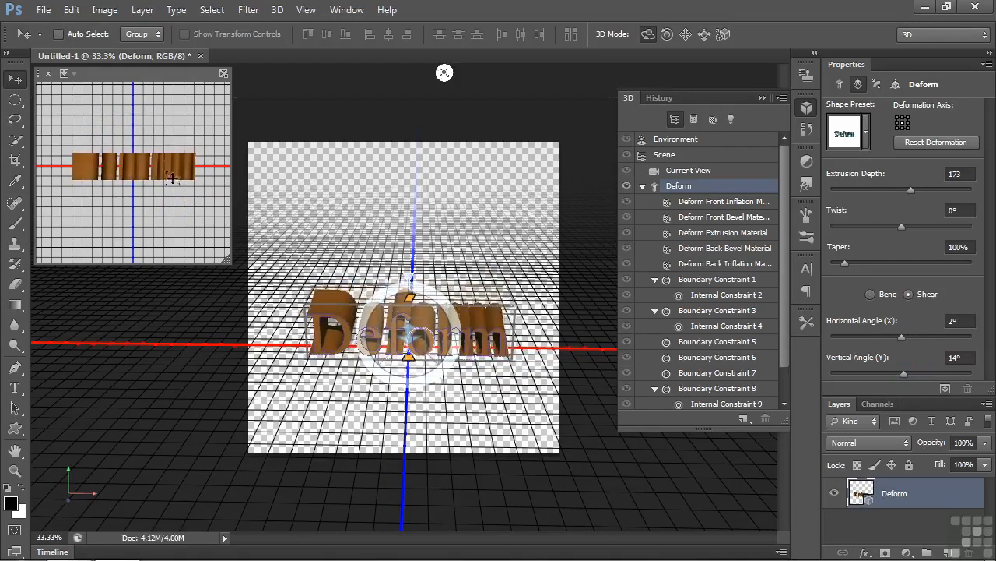
left_click_drag(901, 336, 907, 376)
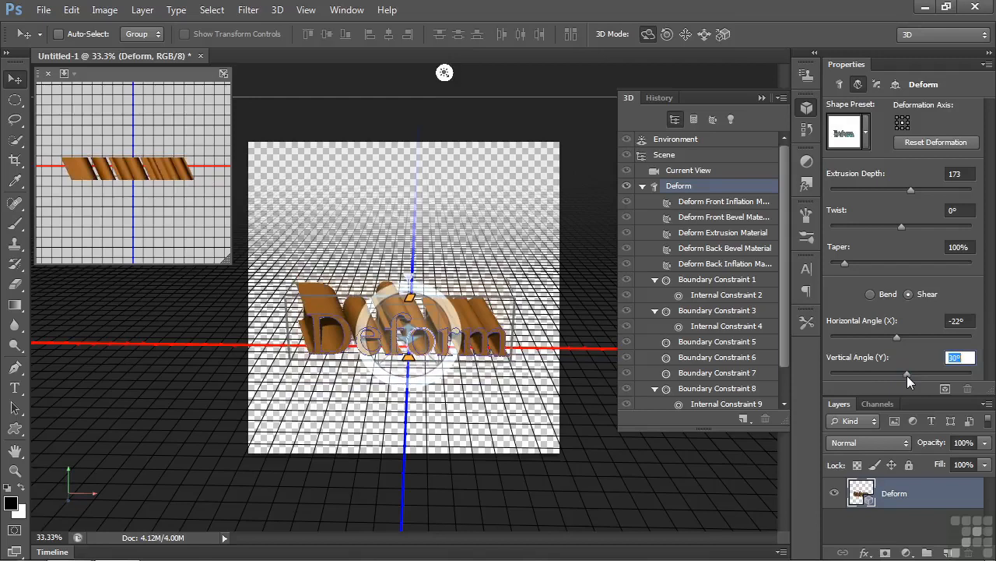
Apply the shape preset with a full 360° twist to the text after trying the 90° one, and deselect the mesh.
left_click(866, 134)
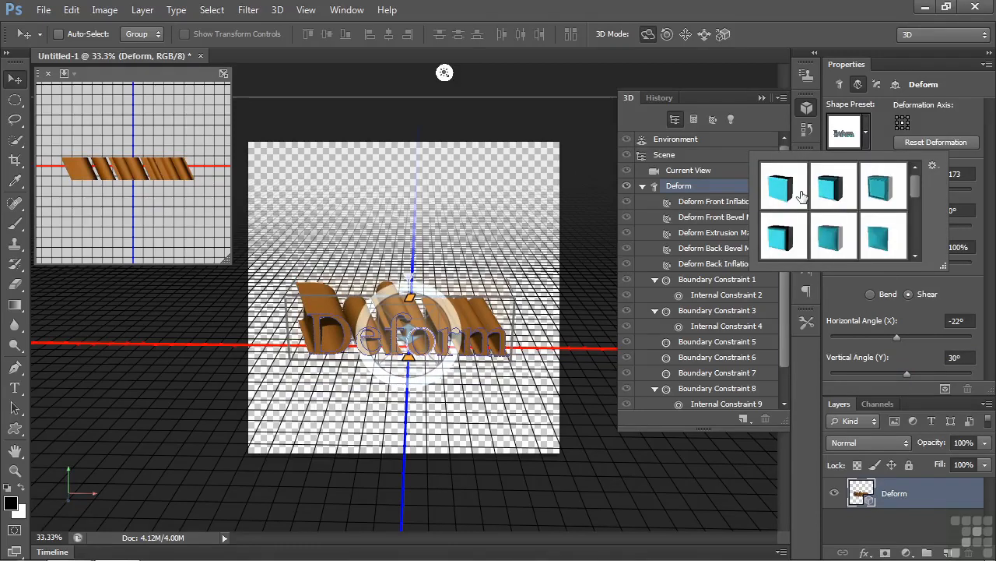
left_click_drag(915, 195, 912, 215)
left_click(838, 236)
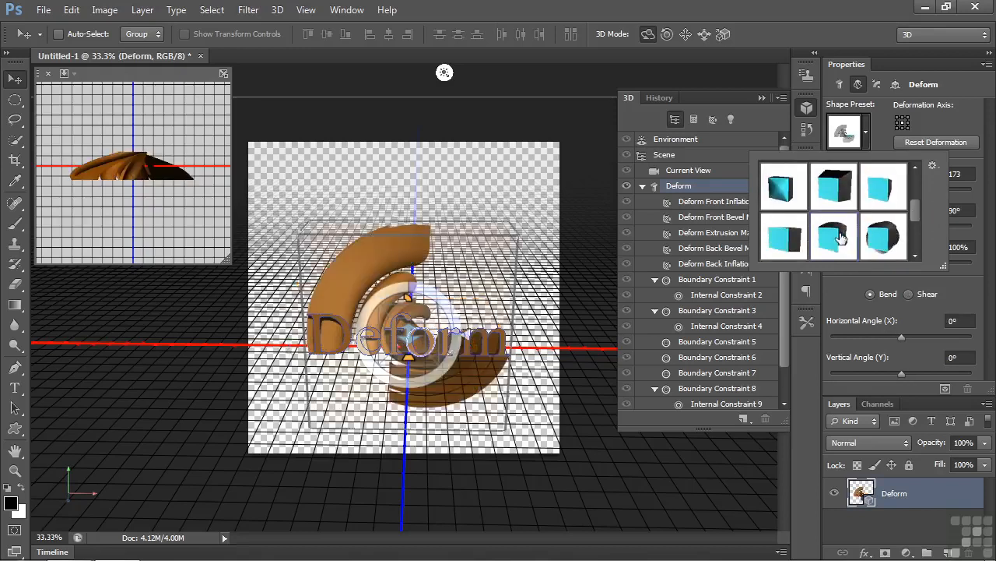
left_click(881, 238)
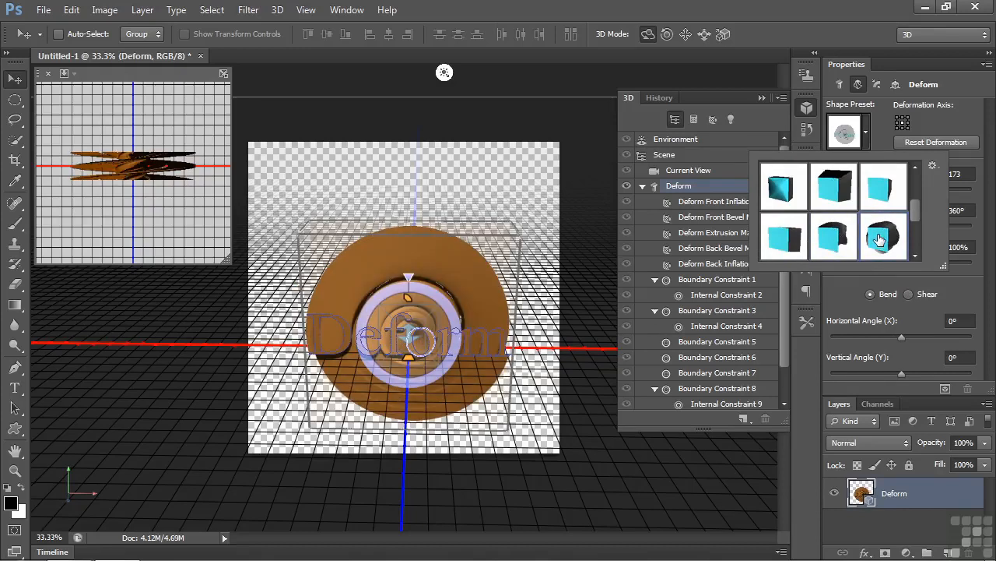
left_click(274, 374)
left_click(275, 374)
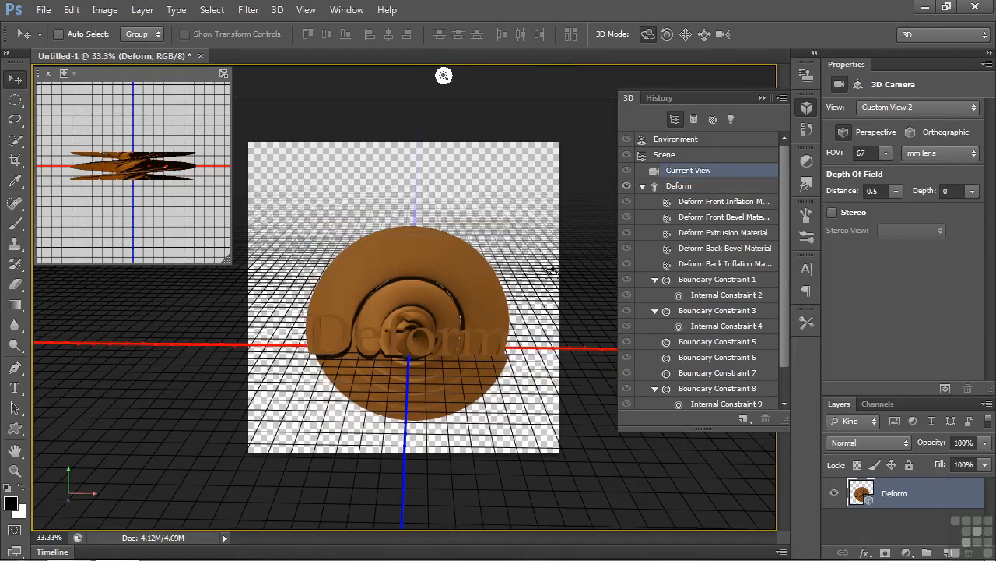
Recolor the text's front inflation material purple by setting its diffuse color to 7b0389, and deselect the mesh.
left_click(711, 204)
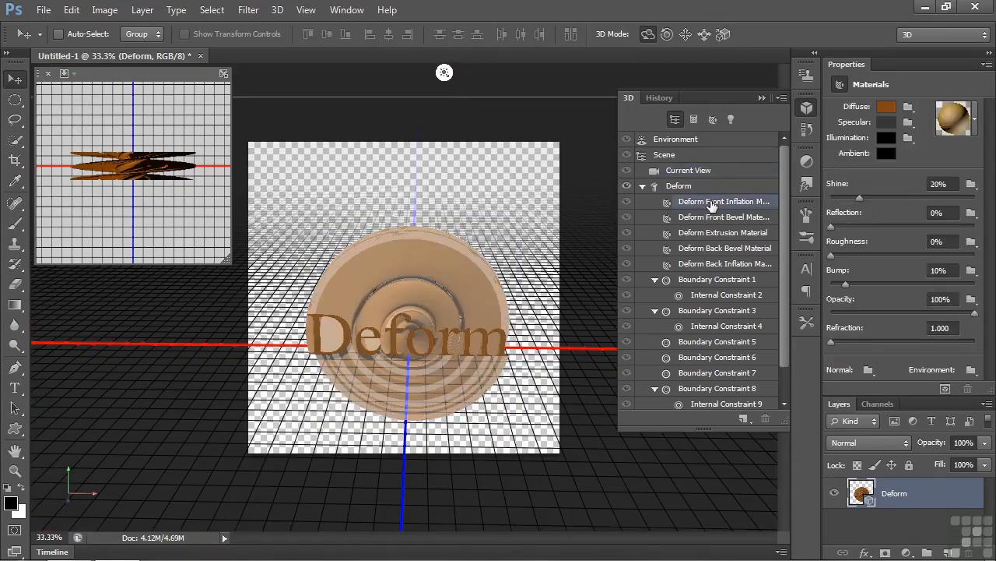
left_click(885, 109)
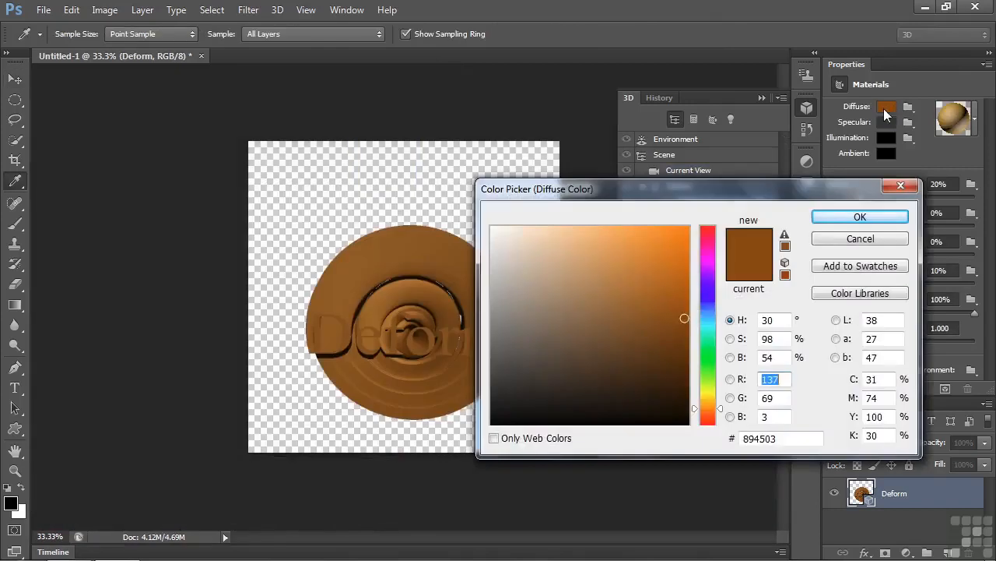
left_click(708, 263)
left_click(855, 217)
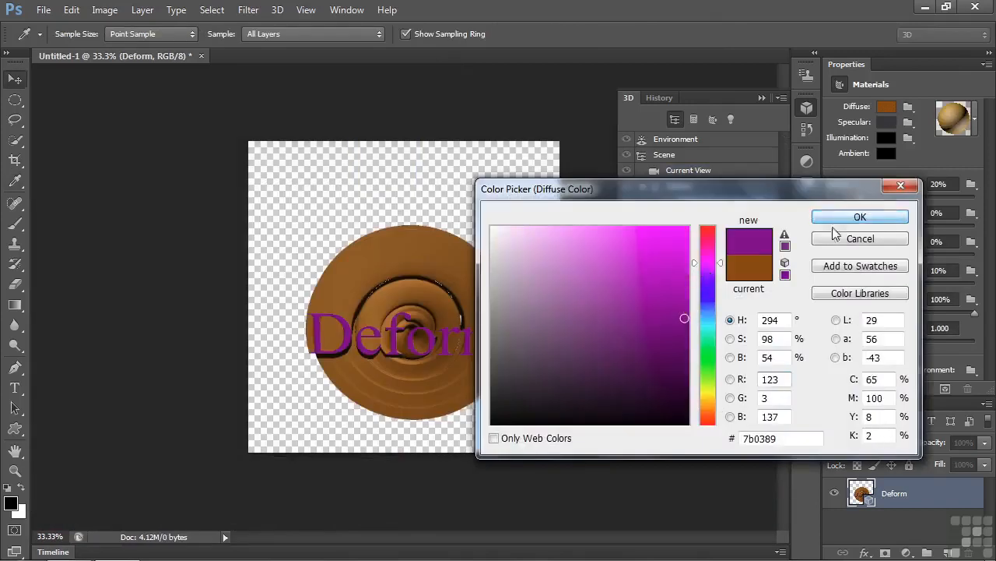
left_click(321, 415)
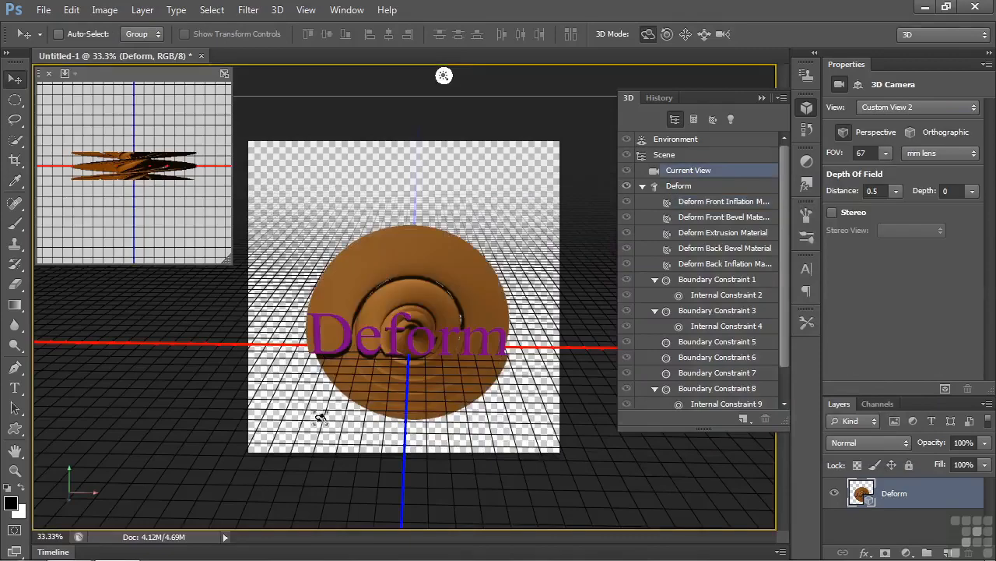
mouse_move(316, 410)
left_mouse_down()
mouse_move(440, 397)
mouse_move(314, 379)
mouse_move(312, 393)
left_mouse_up()
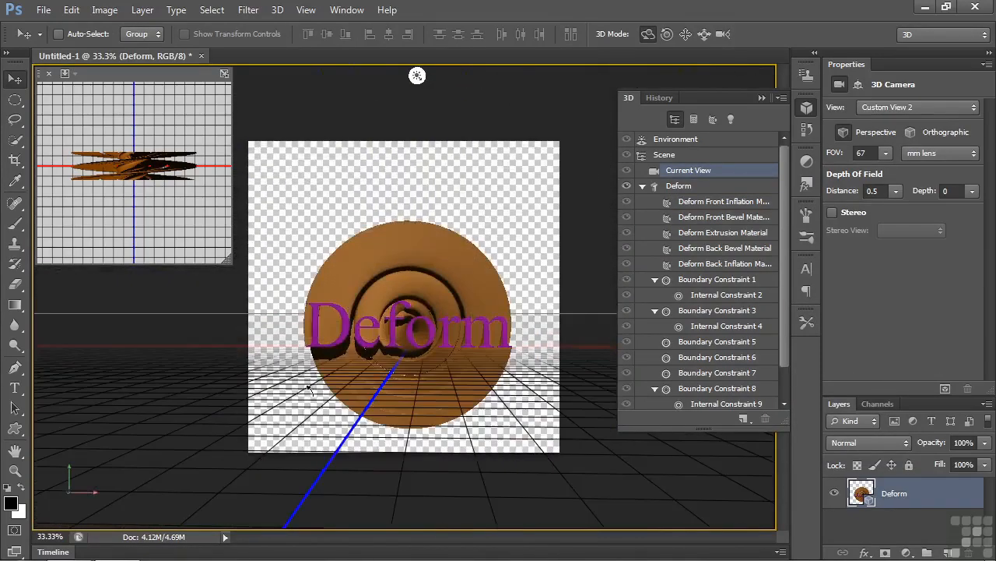
Apply the half-circle sideways bend preset to the Deform mesh and move it along the X axis to centre it on the canvas.
left_click(681, 188)
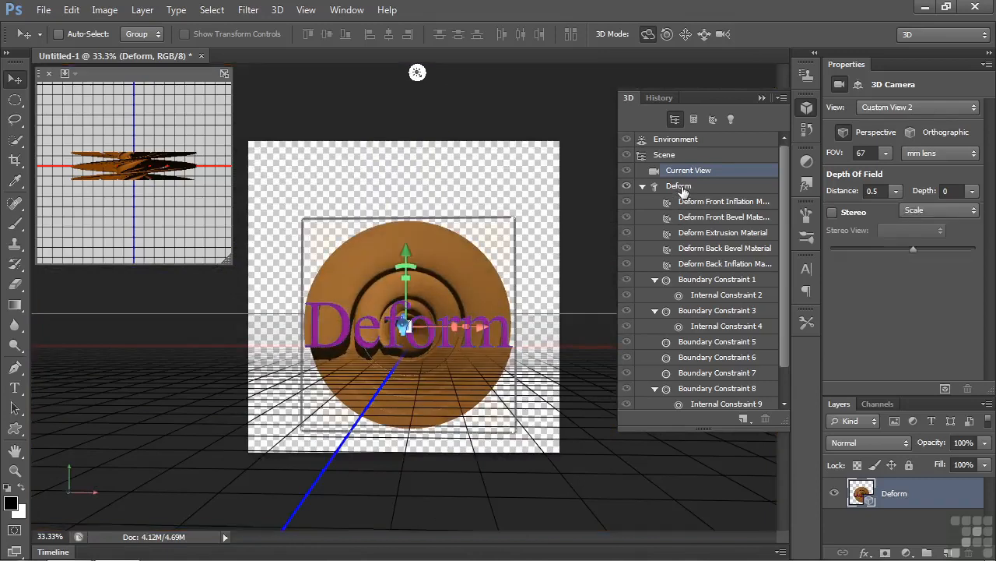
left_click(867, 177)
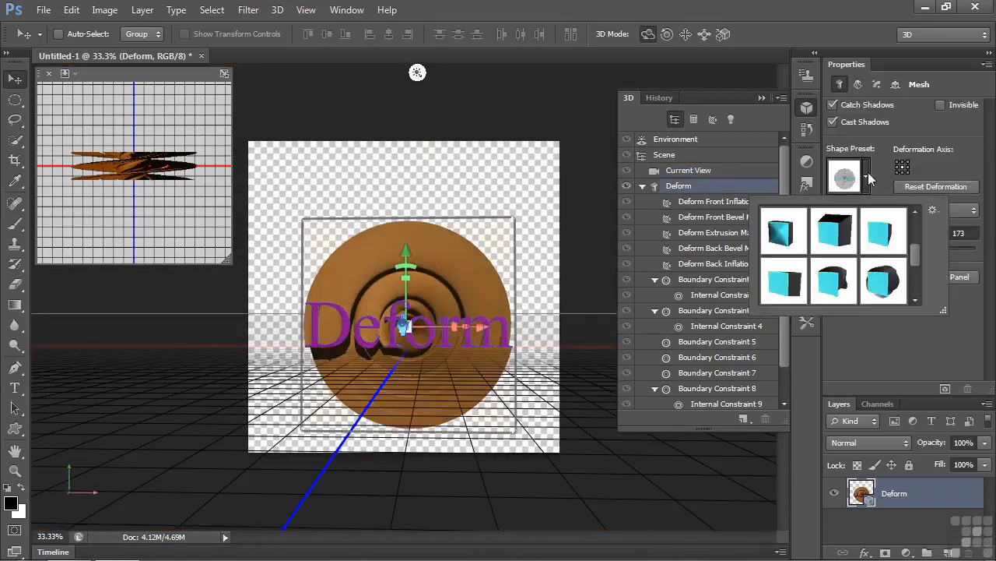
scroll(907, 269, "down", 3)
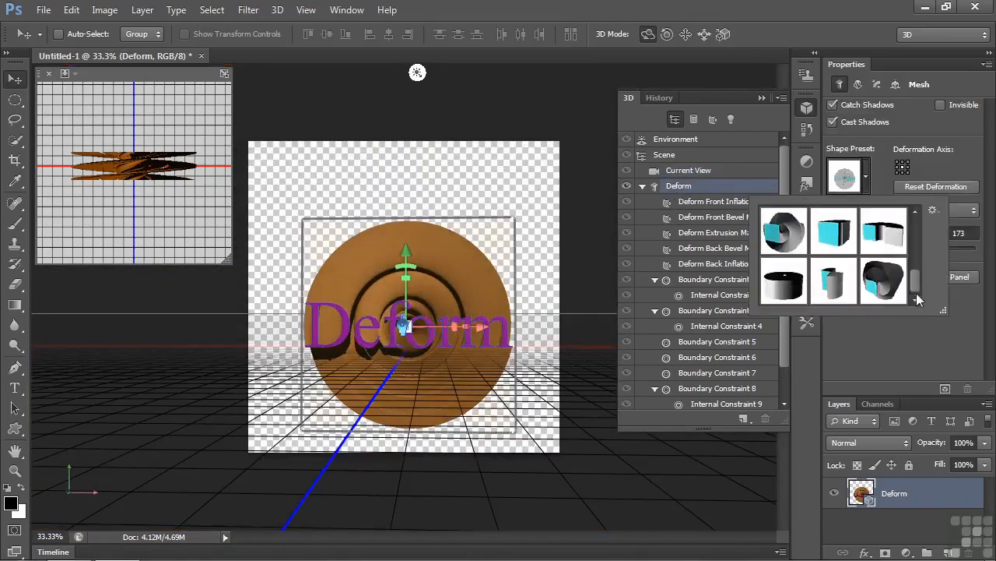
left_click(882, 235)
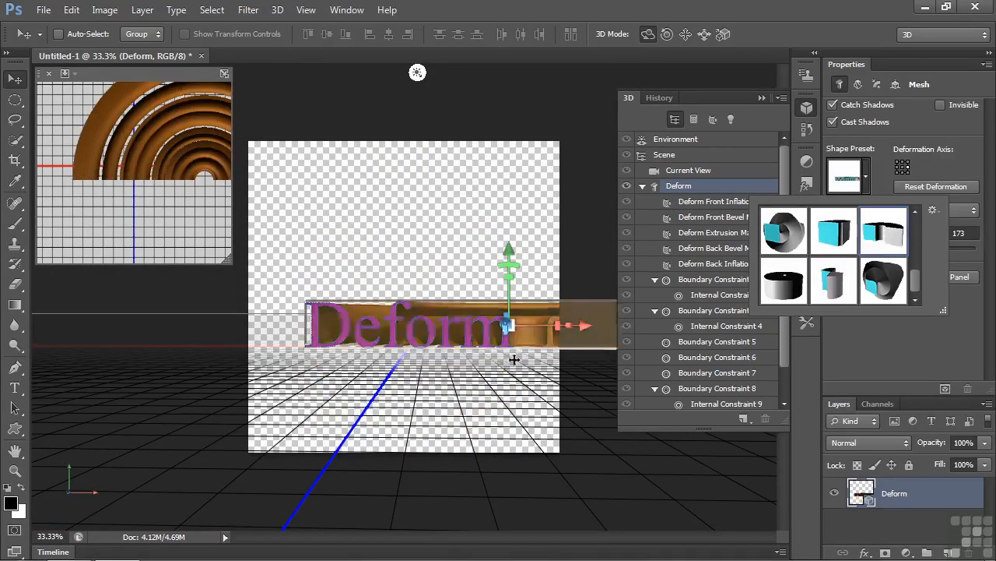
left_click_drag(594, 319, 483, 316)
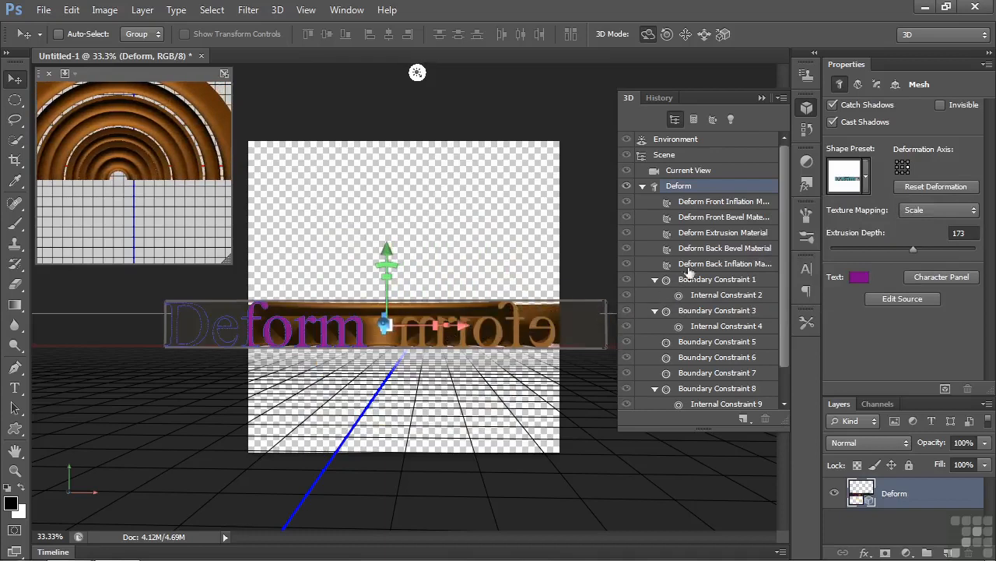
Recolor the back inflation material teal by setting its diffuse color to 038987, and reselect the mesh.
left_click(722, 263)
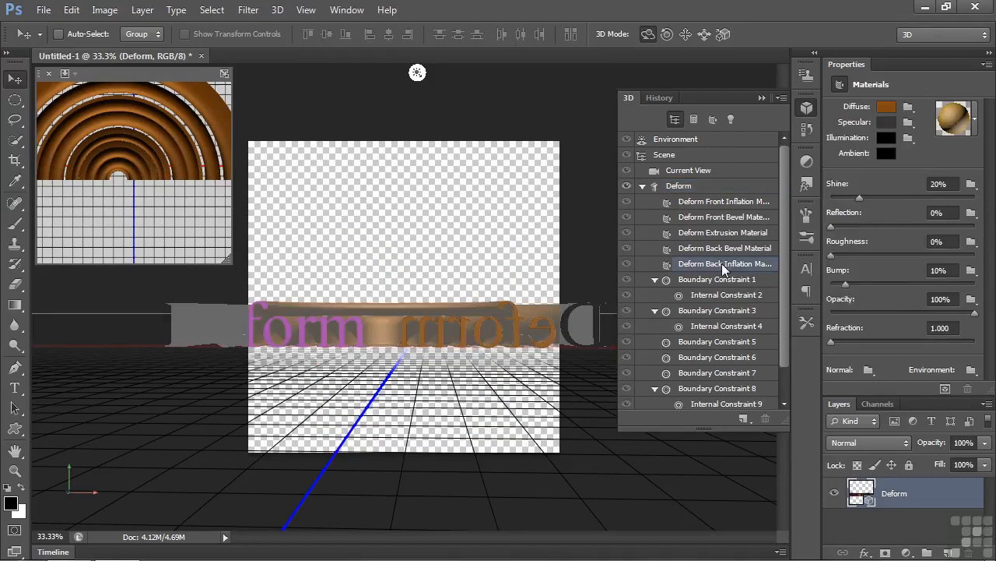
left_click(886, 107)
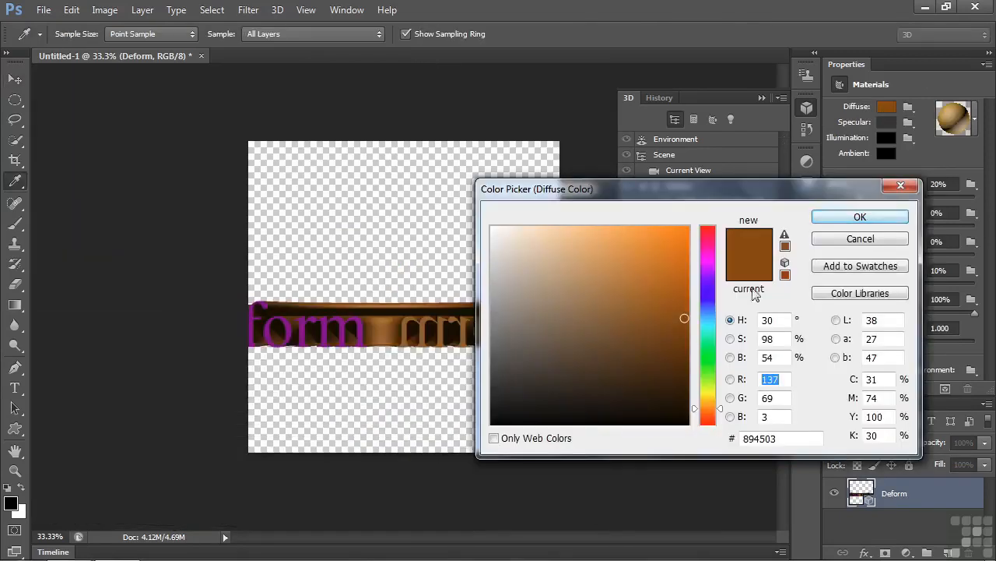
left_click(708, 327)
left_click(880, 217)
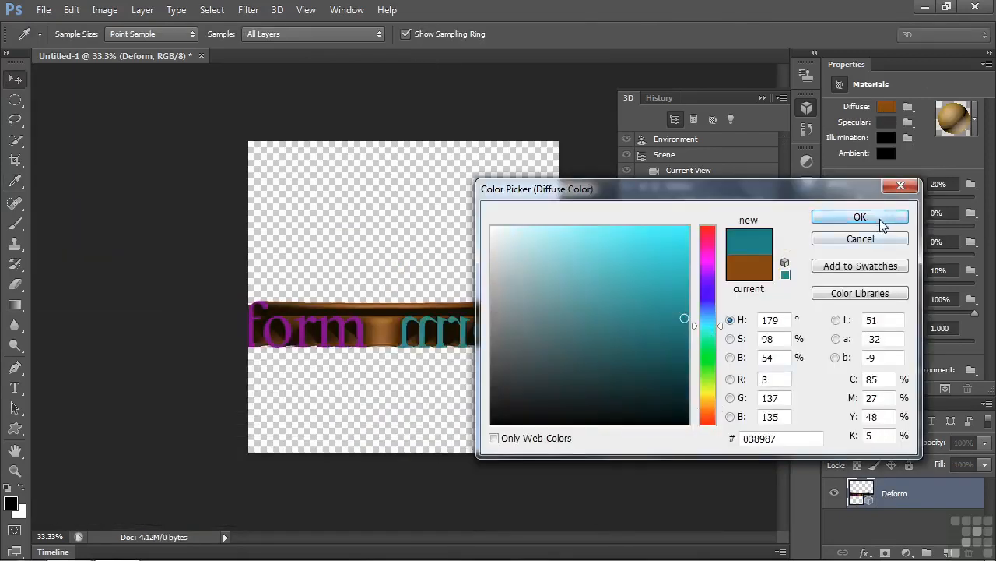
left_click(416, 377)
left_click_drag(362, 389, 336, 391)
left_click(382, 326)
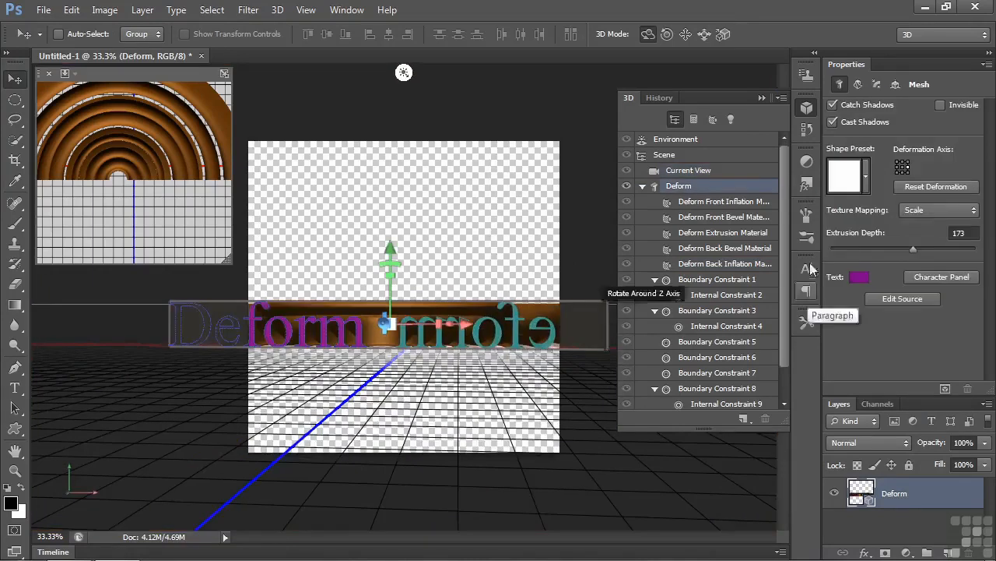
Try the full-circle bend preset on the tilted mesh, then reset the deformation and move the text about 521 along the X axis.
left_click(868, 180)
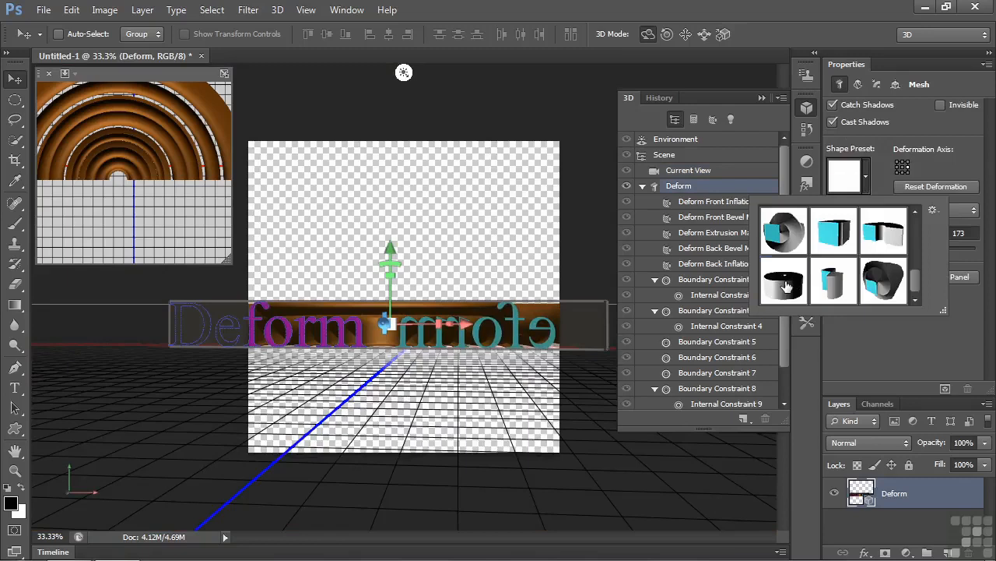
left_click_drag(374, 403, 381, 465)
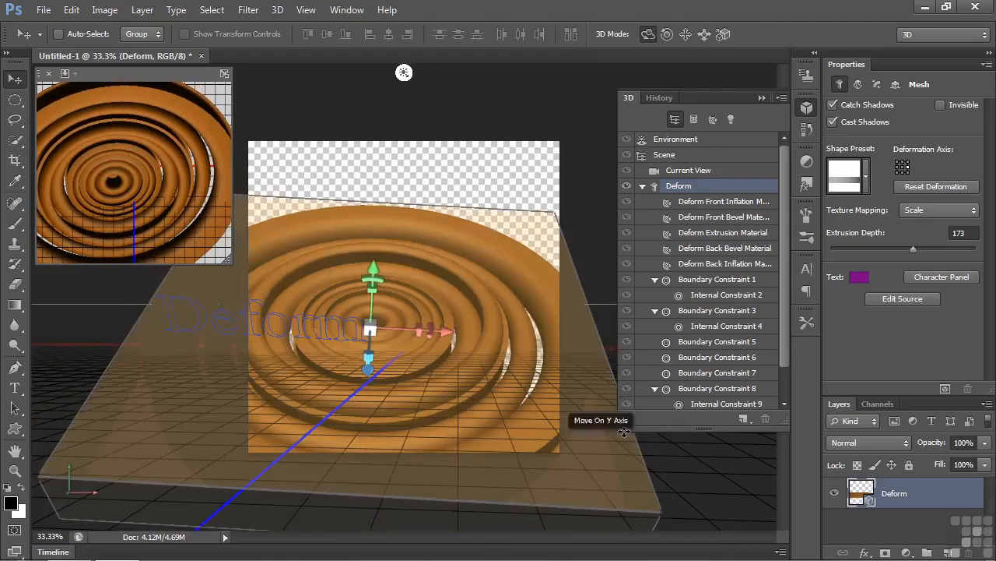
left_click(947, 186)
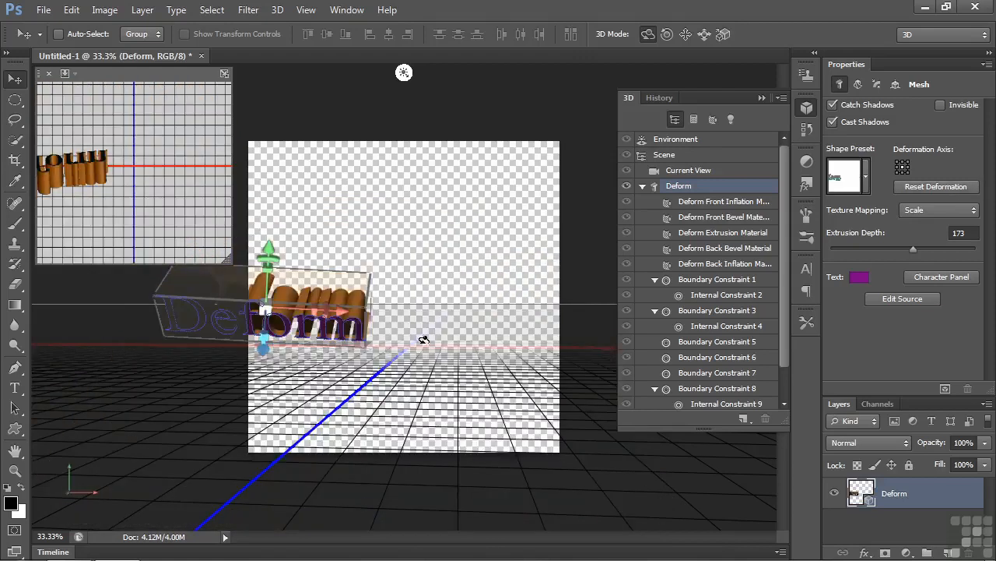
left_click_drag(423, 342, 435, 342)
left_click_drag(341, 310, 476, 291)
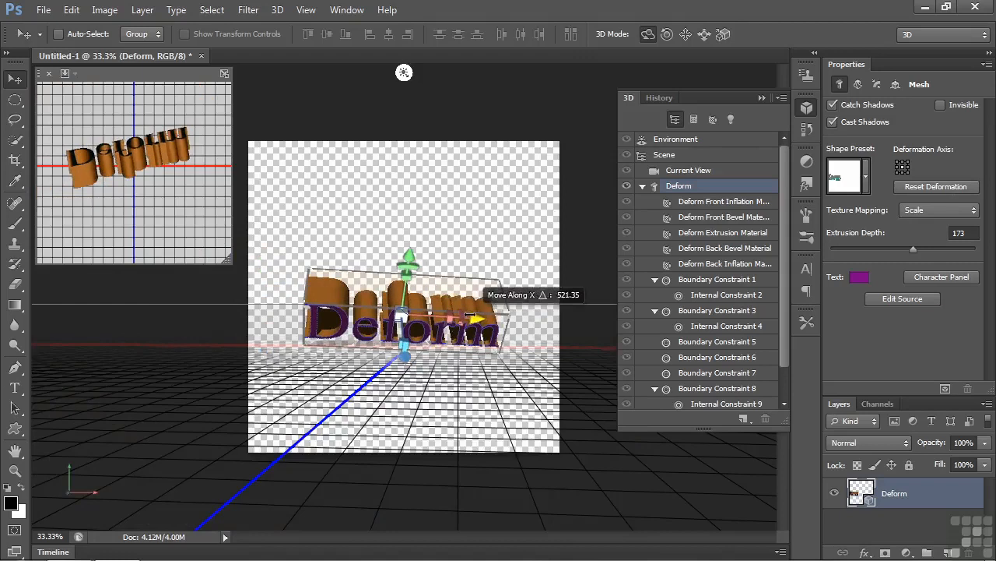
Apply the Coil shape preset to the text and rotate the mesh to expose its coiled side and back.
left_click(867, 179)
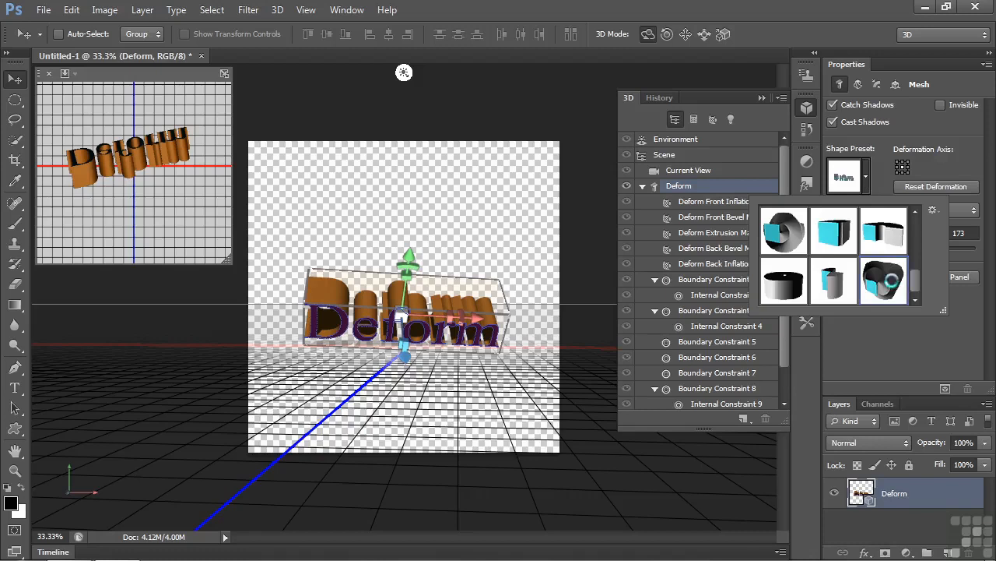
left_click(894, 286)
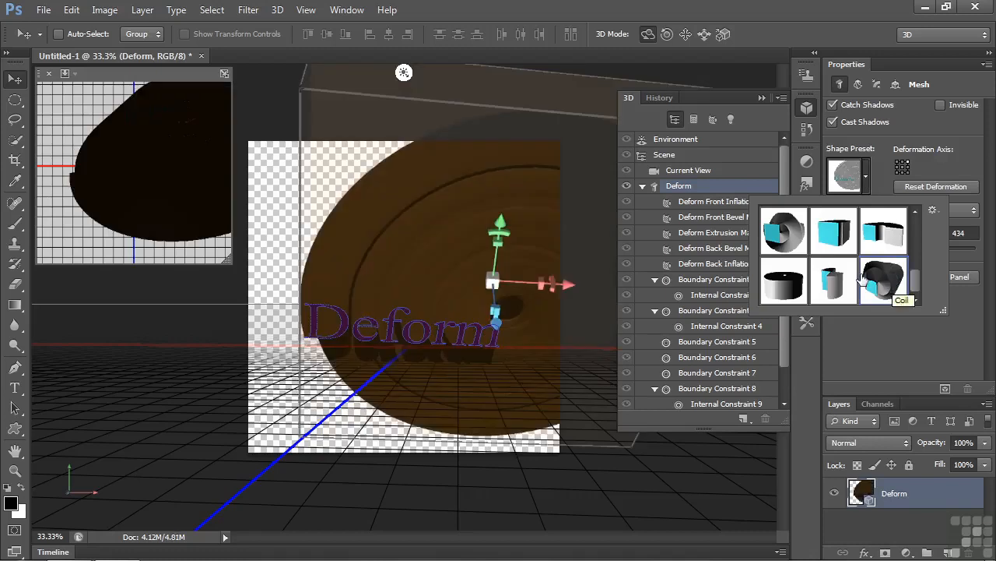
left_click_drag(406, 477, 419, 412)
left_click_drag(267, 274, 359, 338)
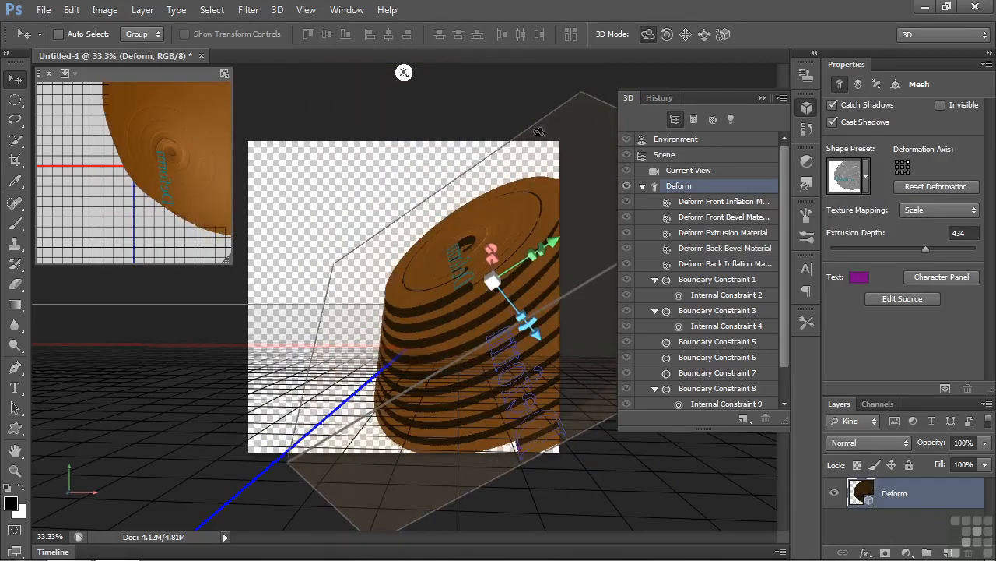
Set the coil's extrusion depth to 1456 and rotate and move the mesh so the purple lettering faces forward on the canvas.
left_click(859, 85)
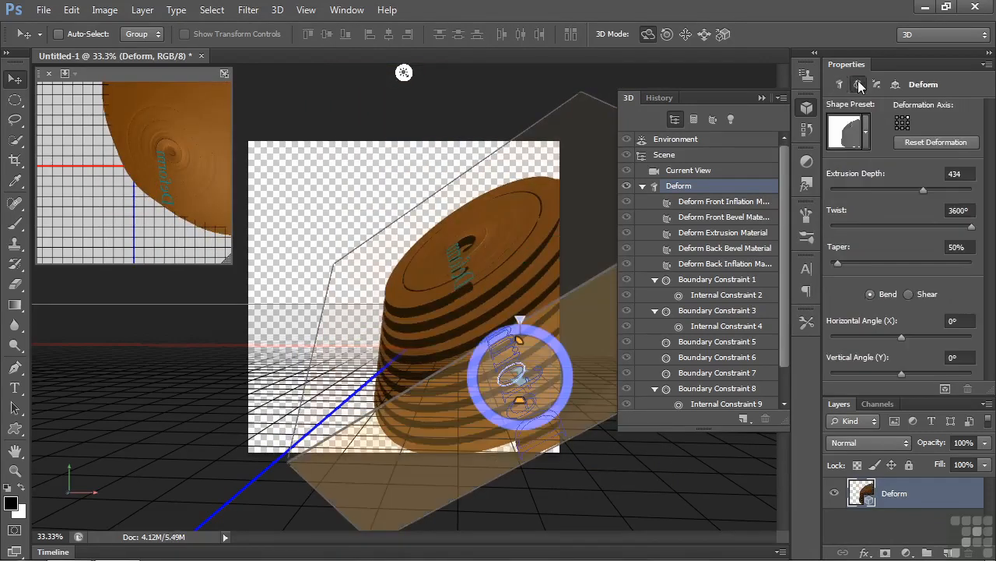
left_click_drag(924, 190, 950, 210)
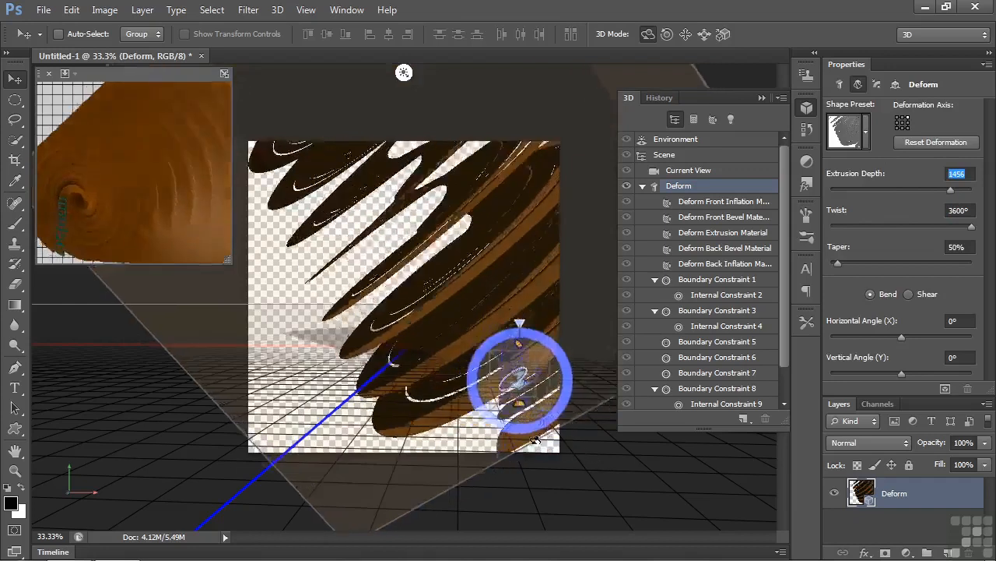
left_click(350, 241)
left_click(350, 241)
left_click_drag(467, 144, 417, 130)
mouse_move(422, 194)
left_mouse_down()
mouse_move(435, 154)
mouse_move(428, 204)
left_mouse_up()
left_click_drag(505, 178, 572, 172)
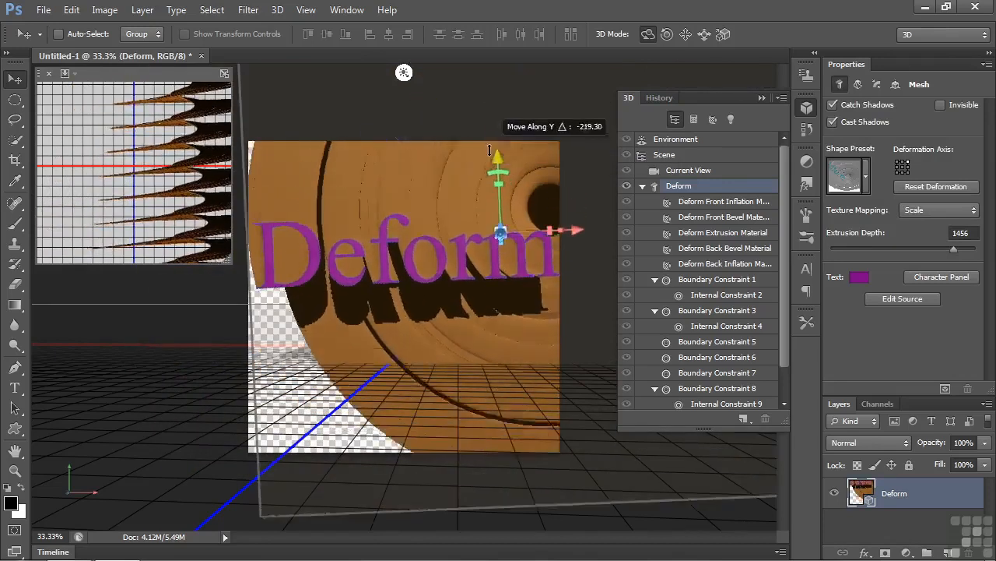